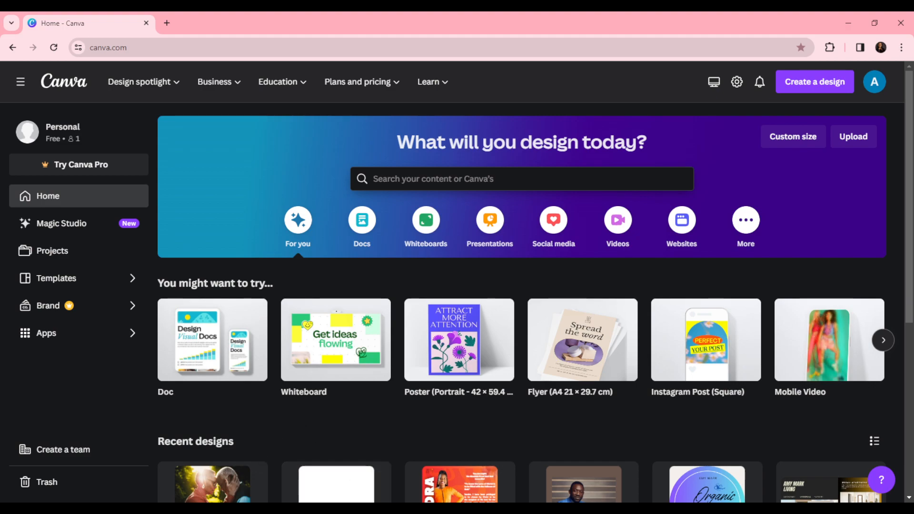
- Open the Vision Board Photo Collage Poster from the recent designs
mouse_move(213, 487)
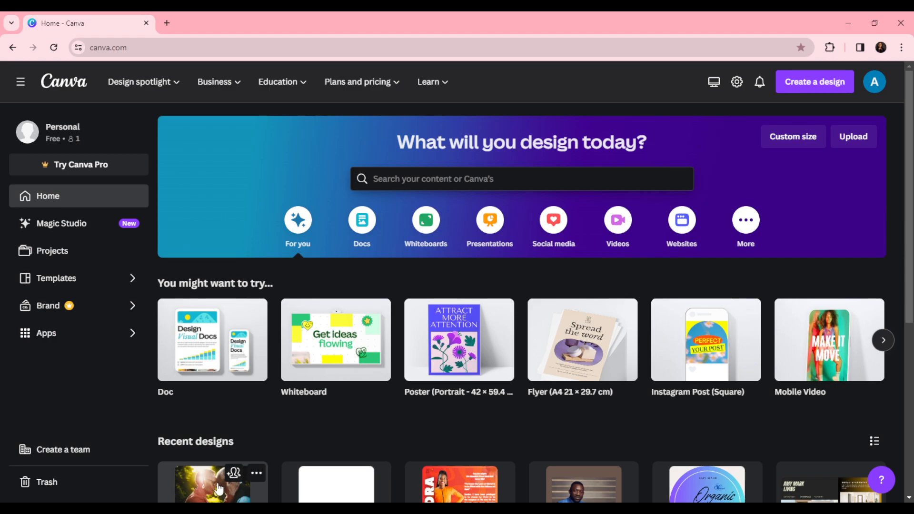
mouse_move(293, 407)
scroll(293, 407, "down", 1)
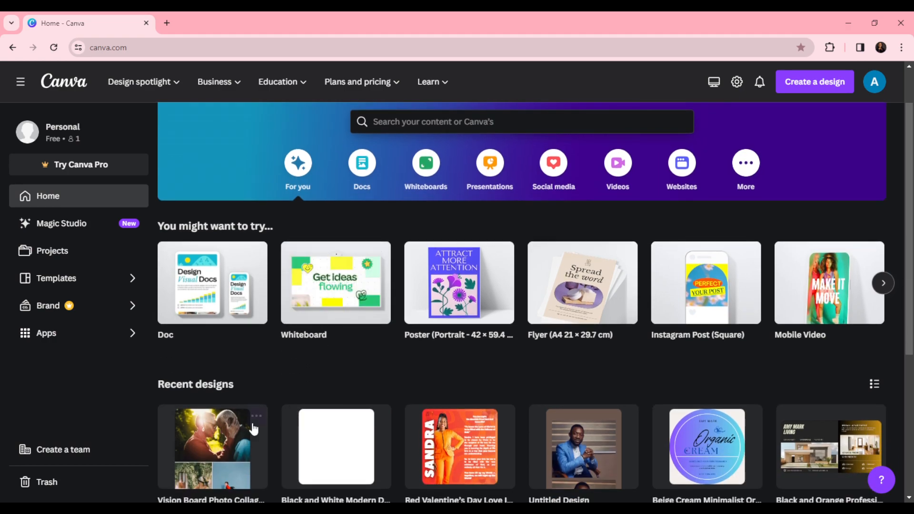
left_click(208, 457)
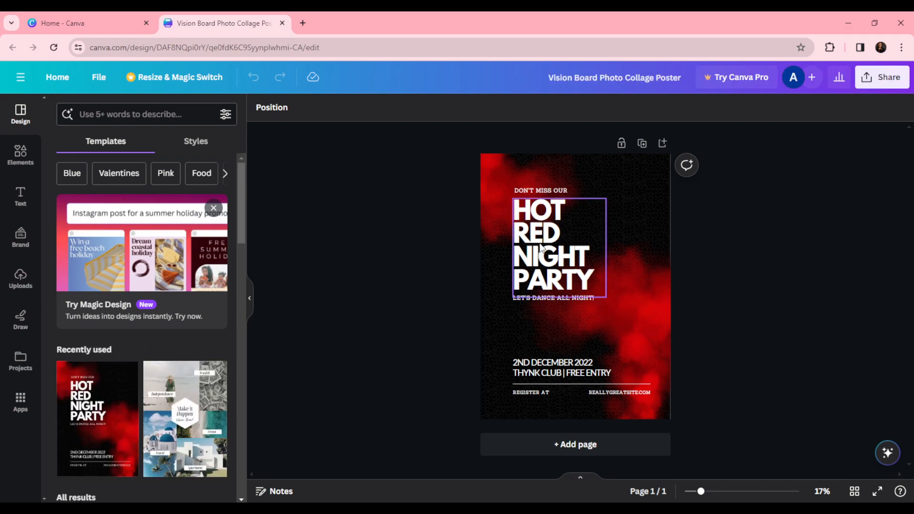
- Try adding a default heading text box to the poster, then undo the addition
left_click(553, 215)
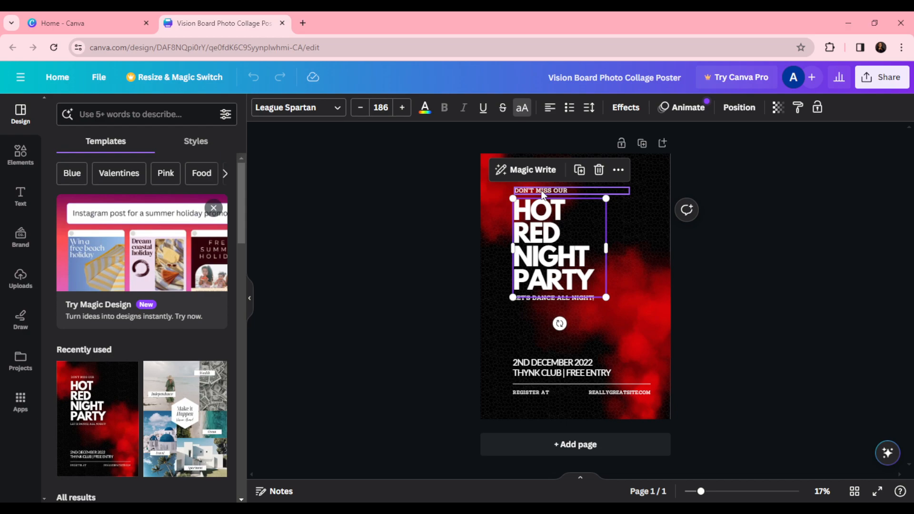
left_click(544, 191)
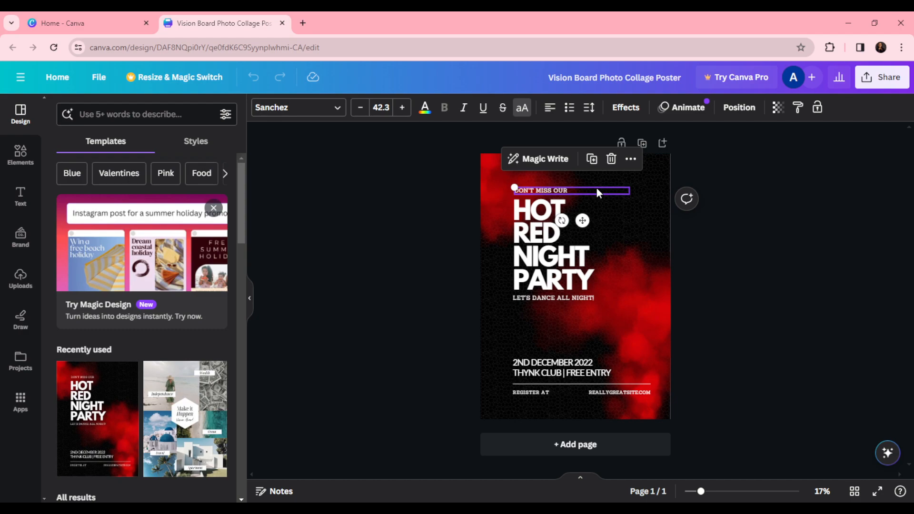
left_click(22, 205)
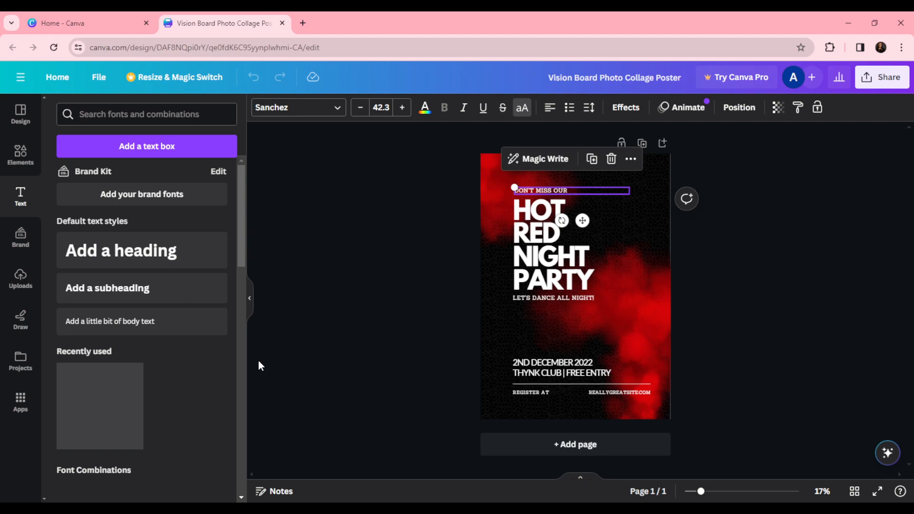
left_click(135, 260)
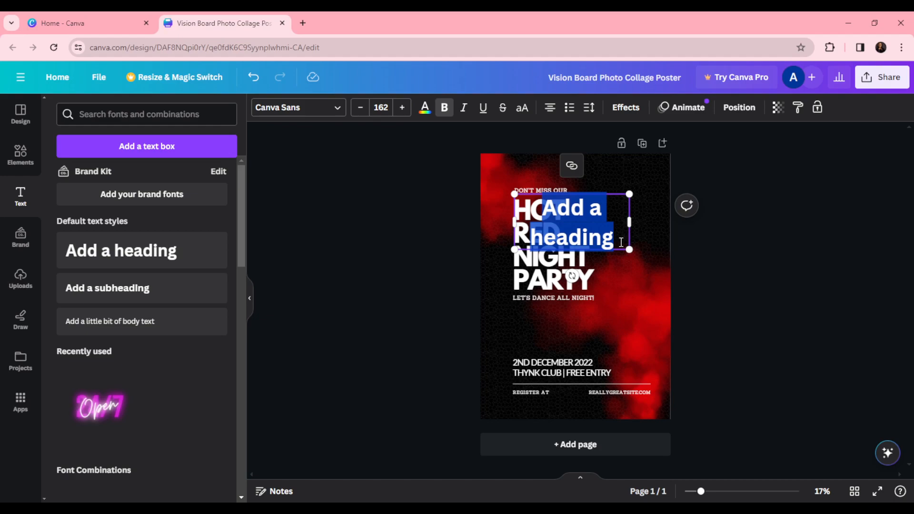
key("ctrl+z")
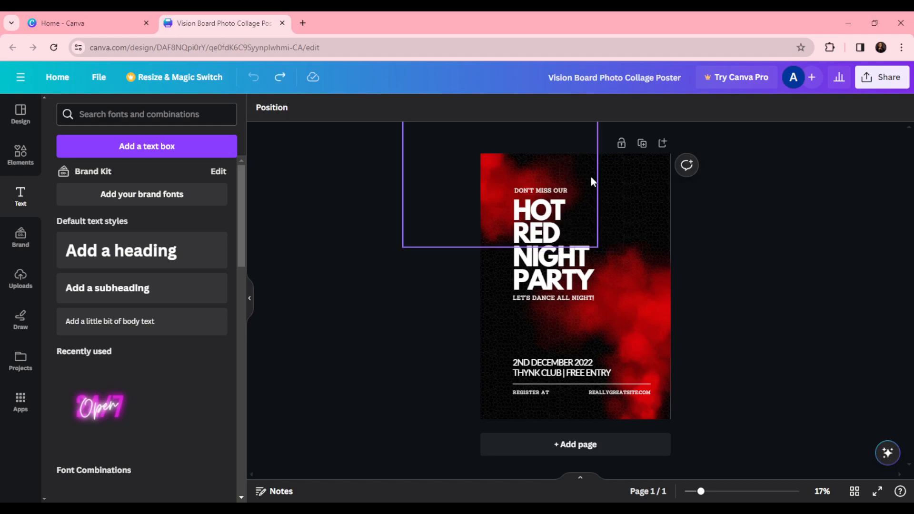
- Recolour the "DON'T MISS OUR" line with the coral red from the default solid colours
left_click(552, 193)
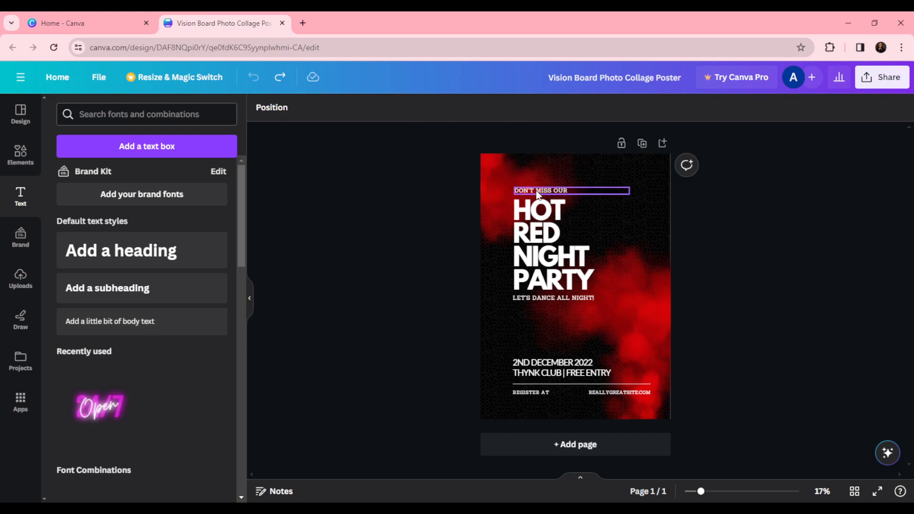
left_click(537, 194)
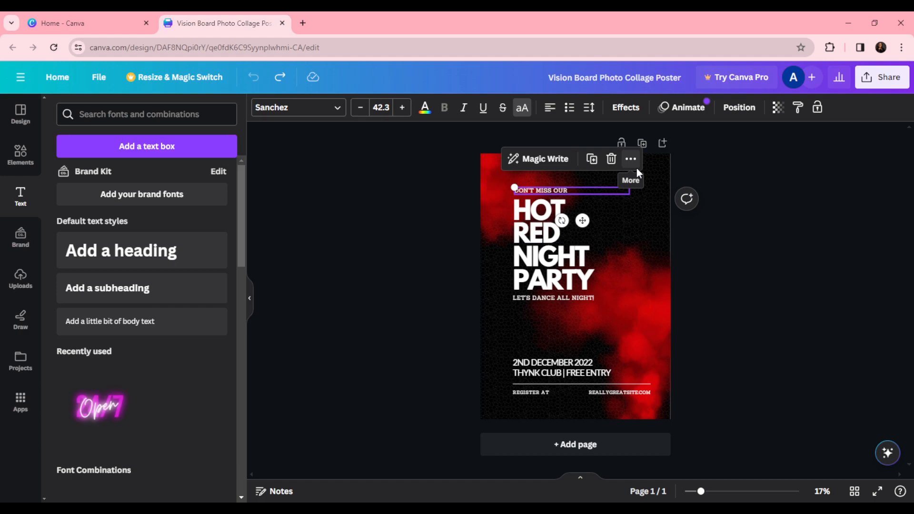
left_click(636, 166)
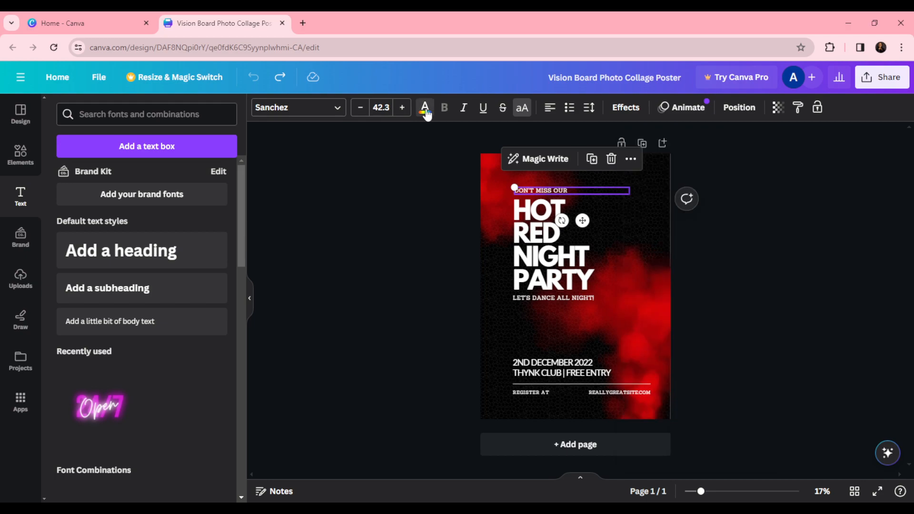
left_click(426, 109)
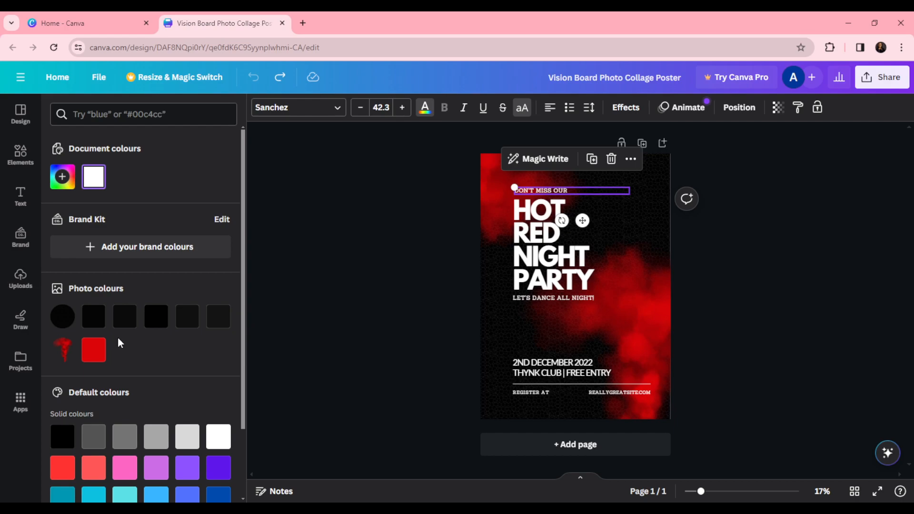
left_click(220, 443)
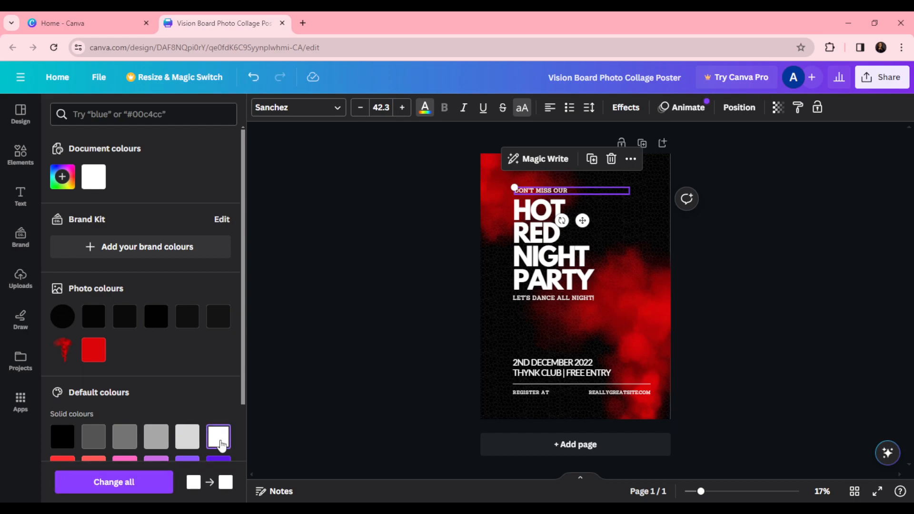
left_click(94, 351)
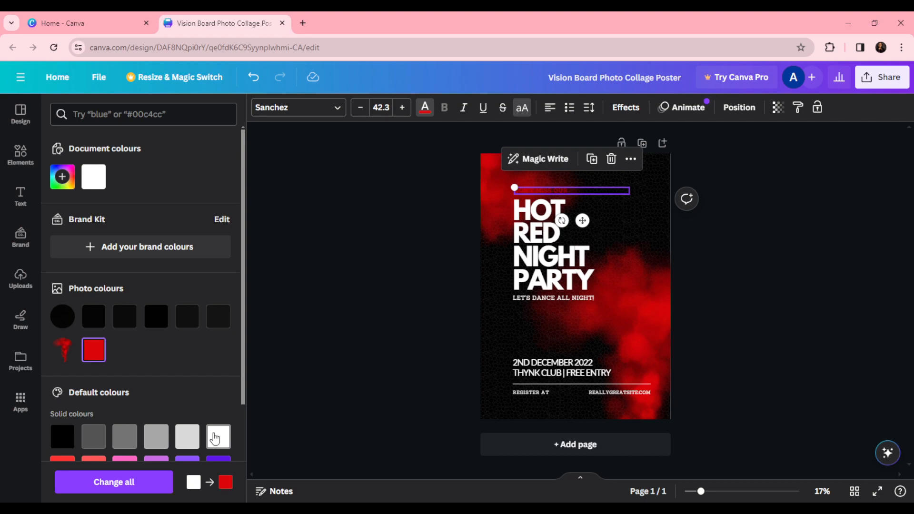
scroll(215, 438, "down", 3)
left_click(154, 355)
left_click(126, 356)
left_click(92, 355)
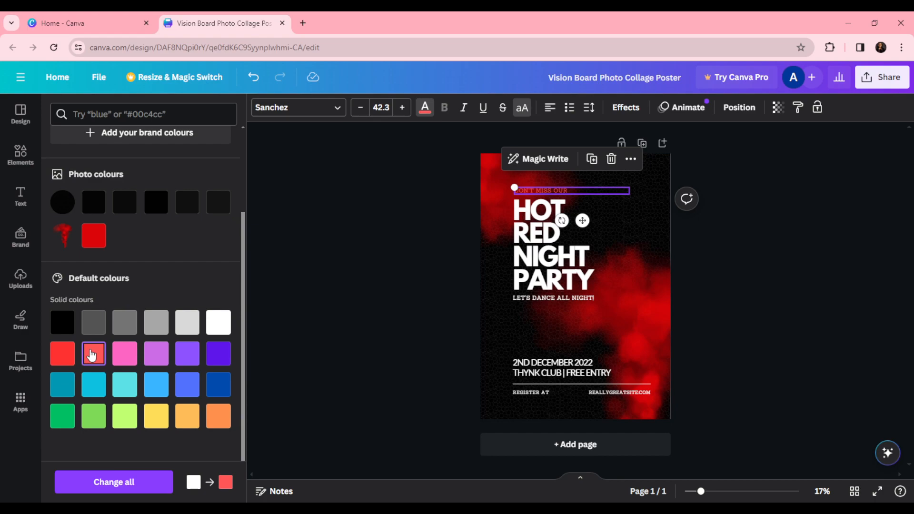
- Set the "DON'T MISS OUR" text to font size 50 and make it italic
left_click(386, 109)
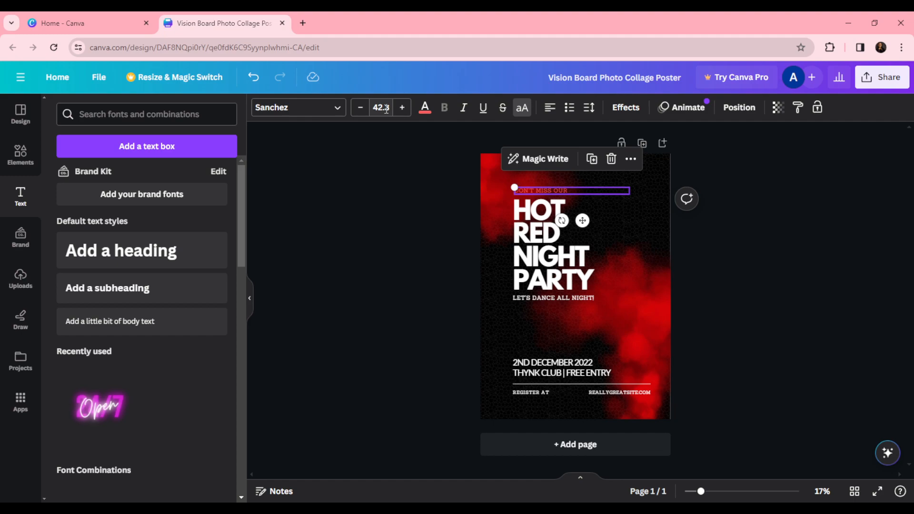
left_click(387, 108)
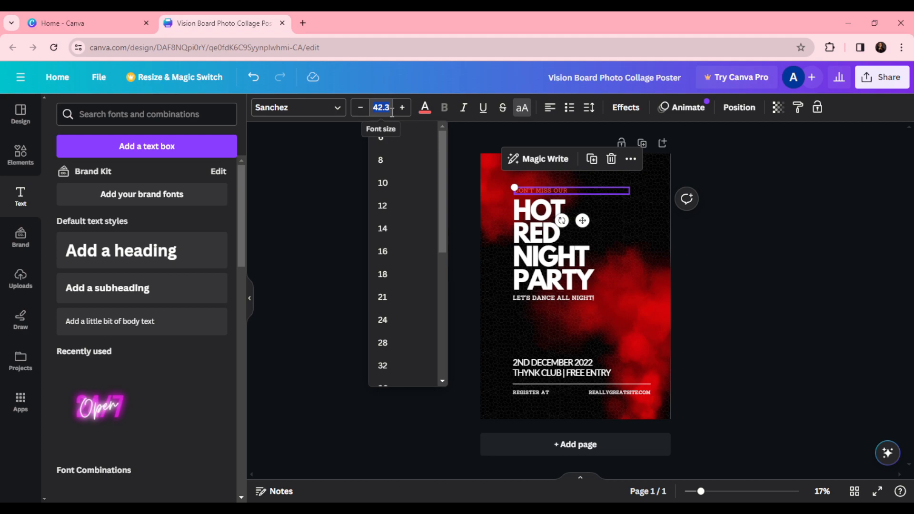
type("50")
key("Return")
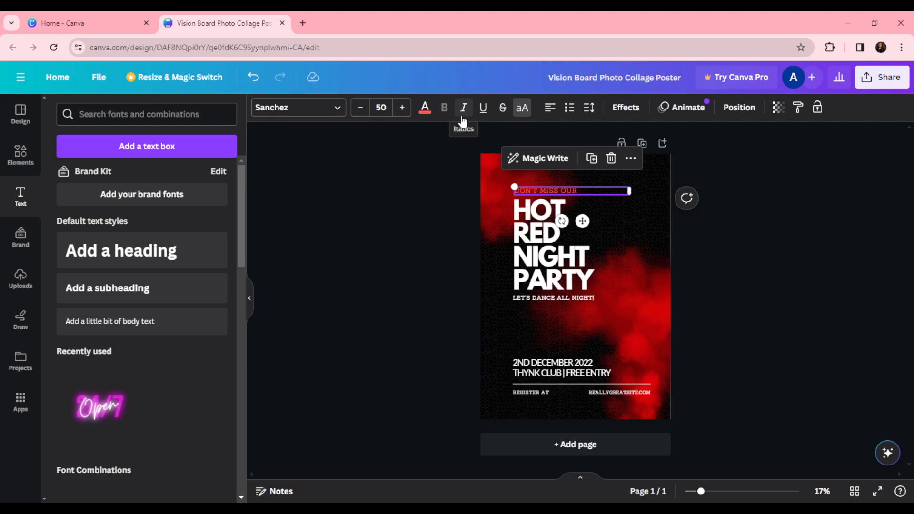
left_click(462, 116)
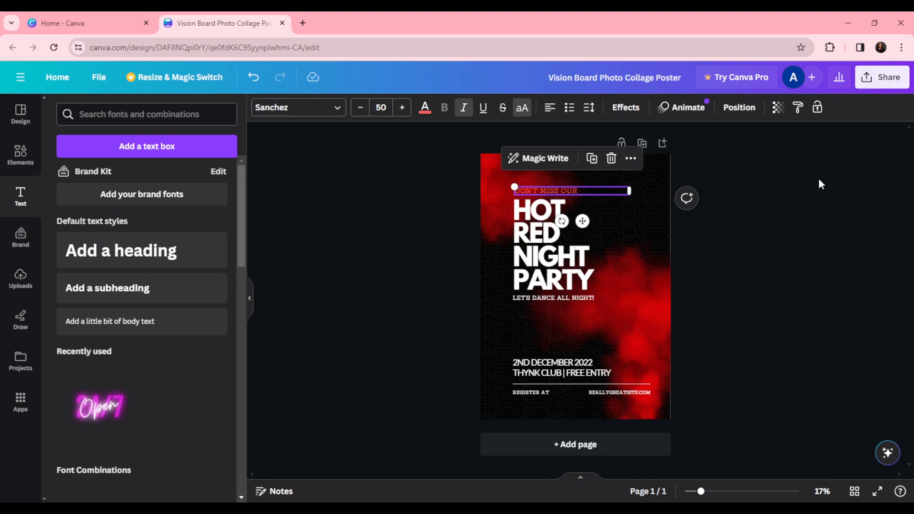
- Try Peace Sans on the "DON'T MISS OUR" line and settle on the League Spartan font
left_click(339, 112)
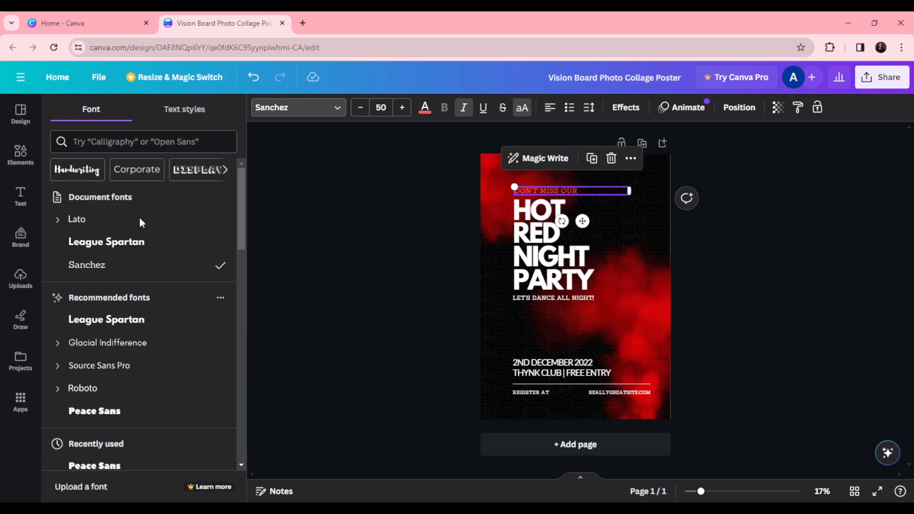
left_click(138, 244)
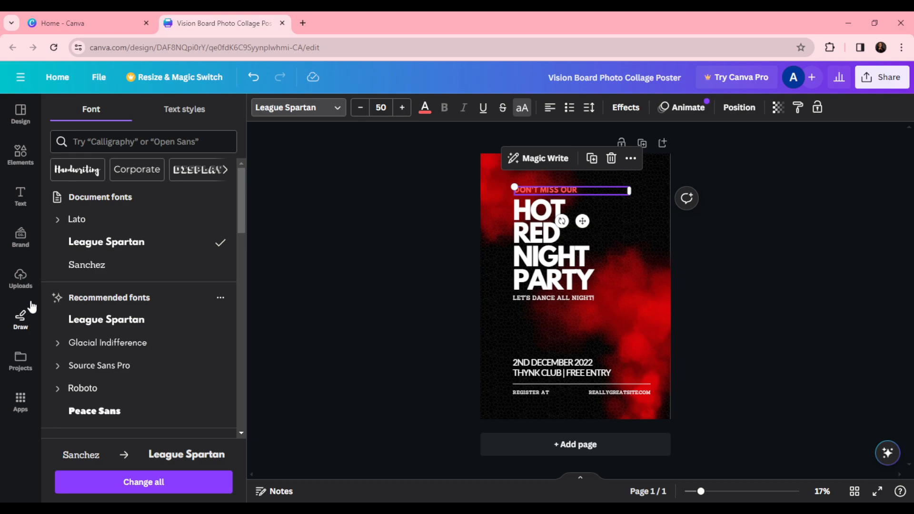
left_click(119, 412)
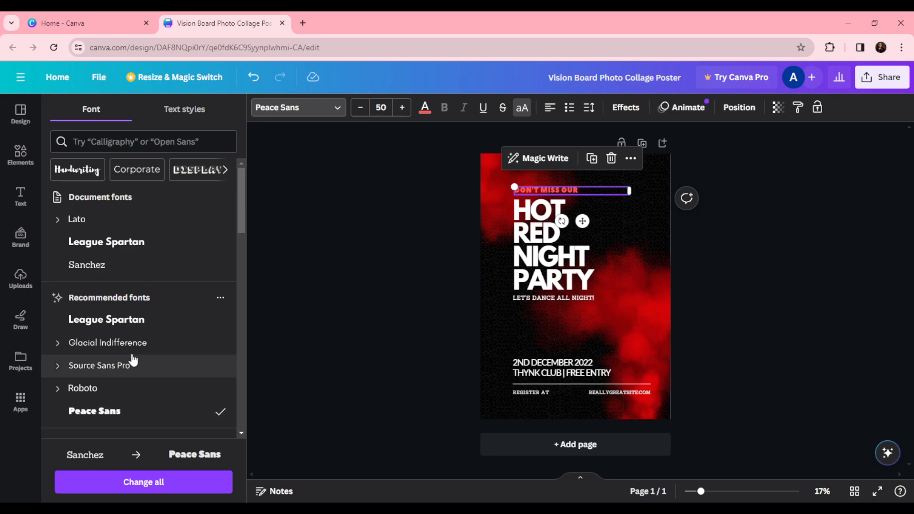
left_click(143, 321)
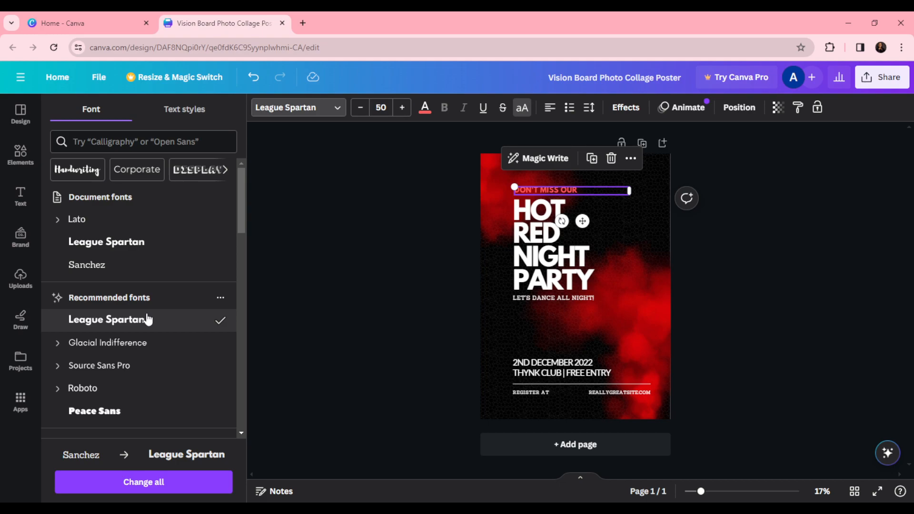
key("Escape")
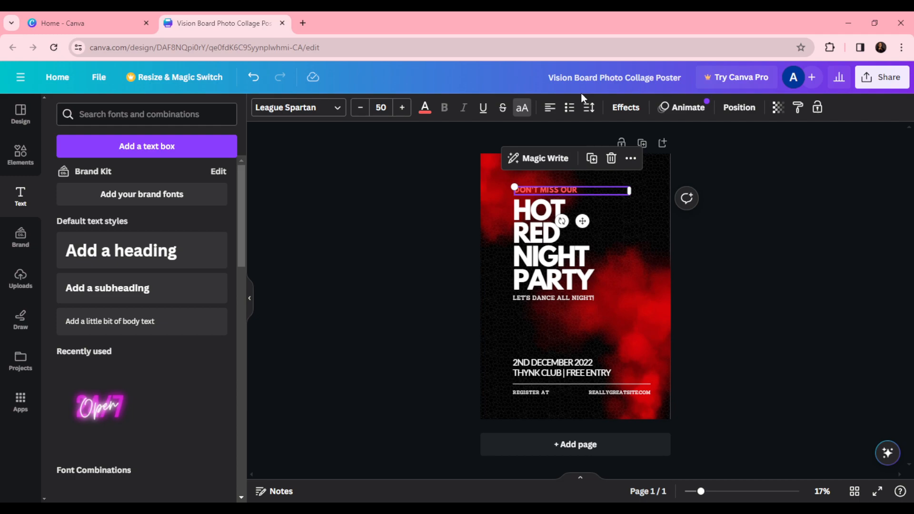
- Cycle the alignment of the "DON'T MISS OUR" line to justified
left_click(551, 109)
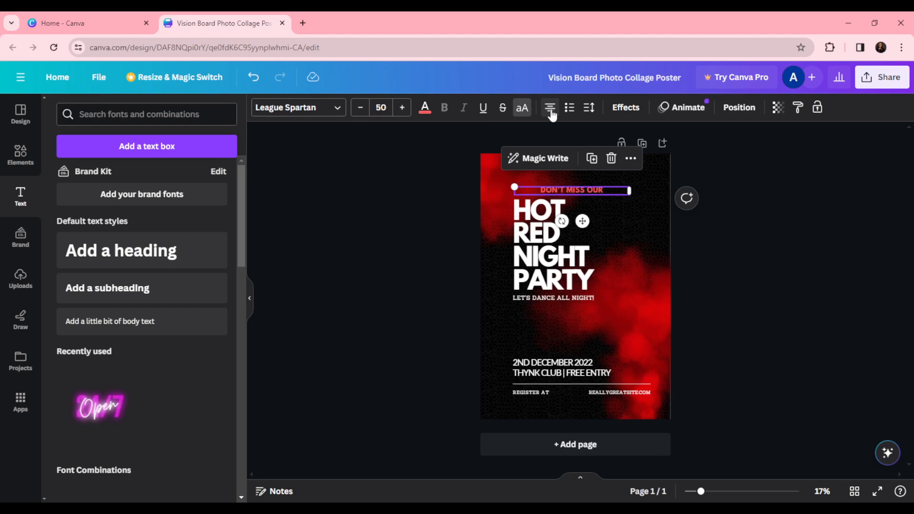
left_click(552, 109)
left_click(550, 109)
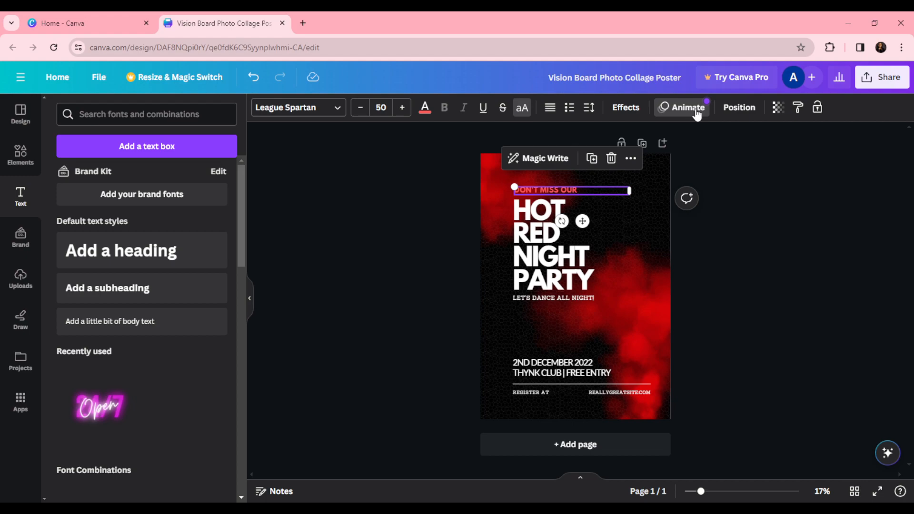
- Apply the Breathe text animation to the "DON'T MISS OUR" line and look through the remaining animation options
left_click(697, 112)
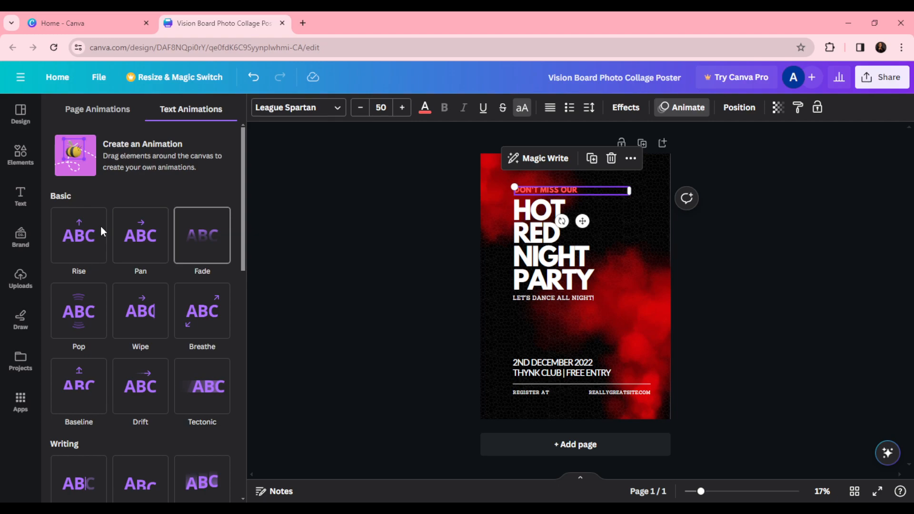
left_click(138, 238)
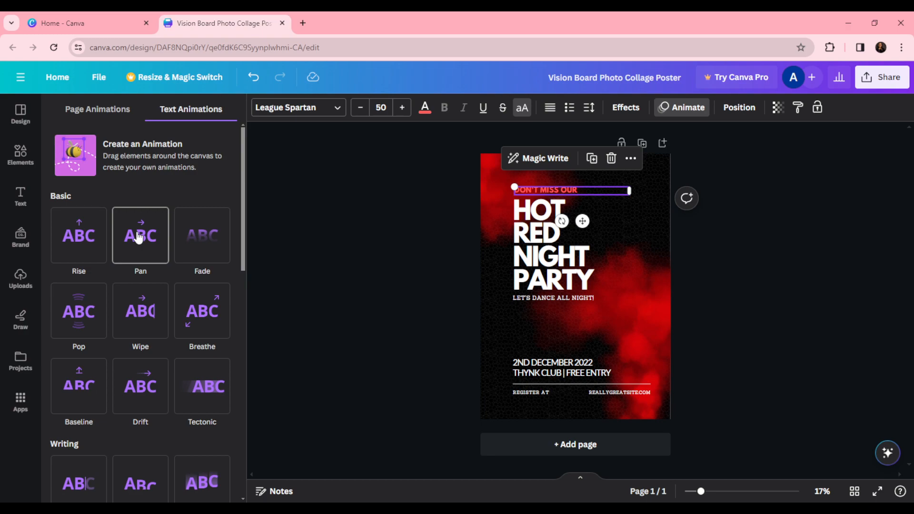
left_click(204, 244)
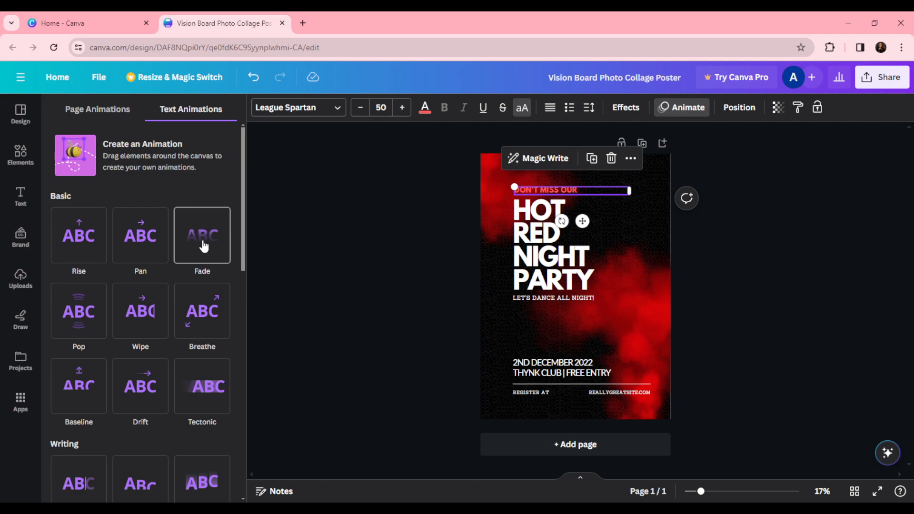
left_click(205, 318)
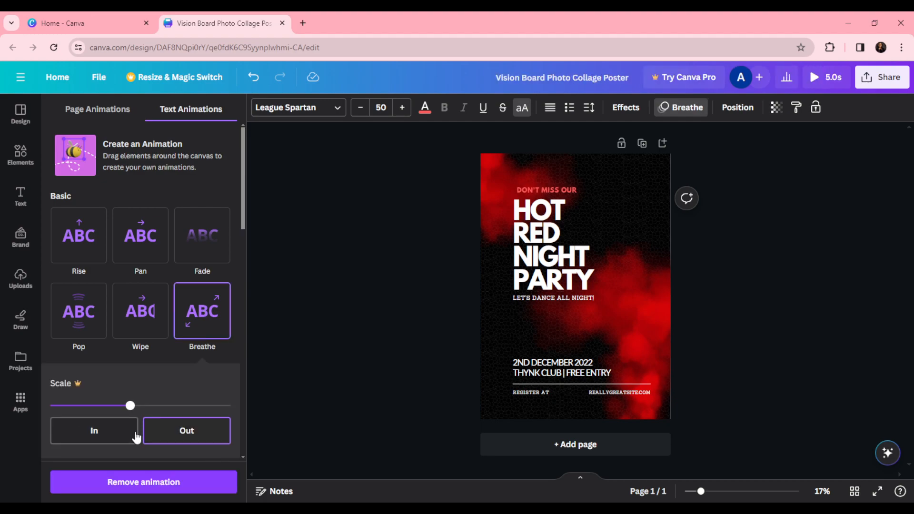
scroll(138, 437, "down", 3)
scroll(143, 436, "down", 5)
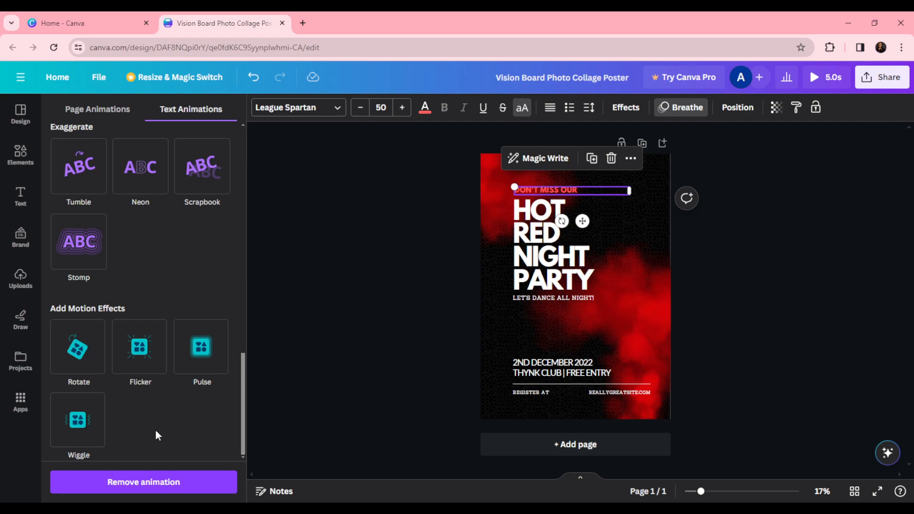
- Reselect the "DON'T MISS OUR" line and set its transparency to 61
left_click(555, 191)
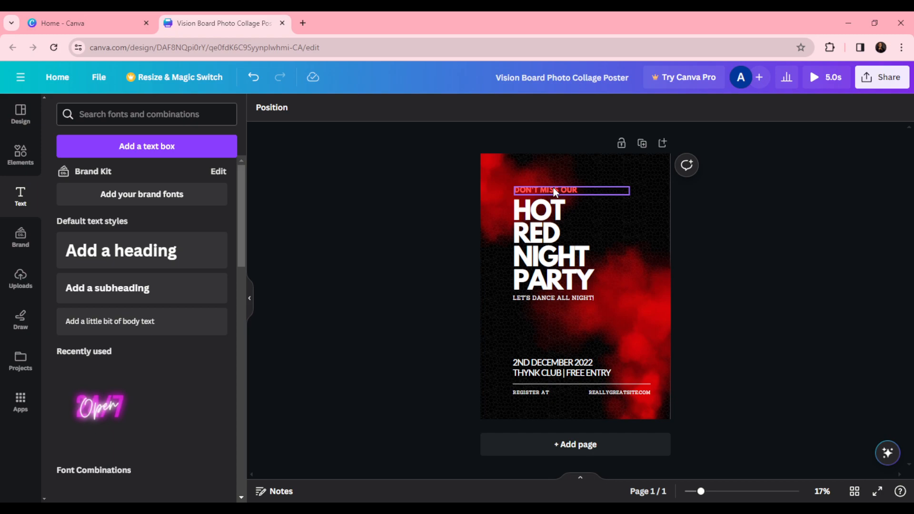
left_click(555, 191)
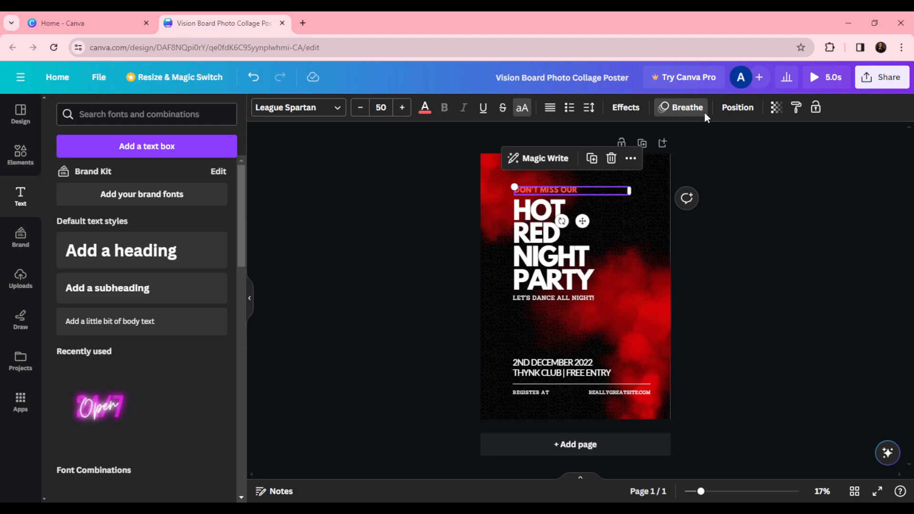
left_click(654, 130)
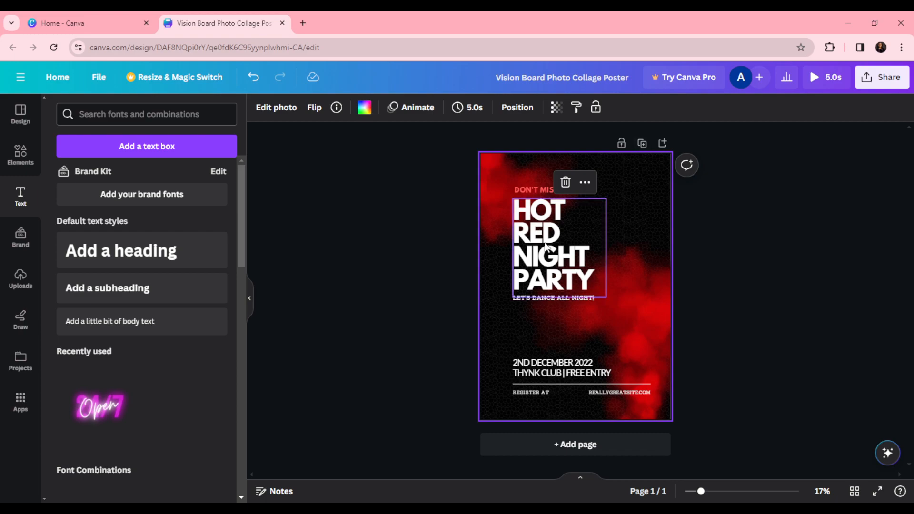
left_click(548, 212)
left_click(566, 193)
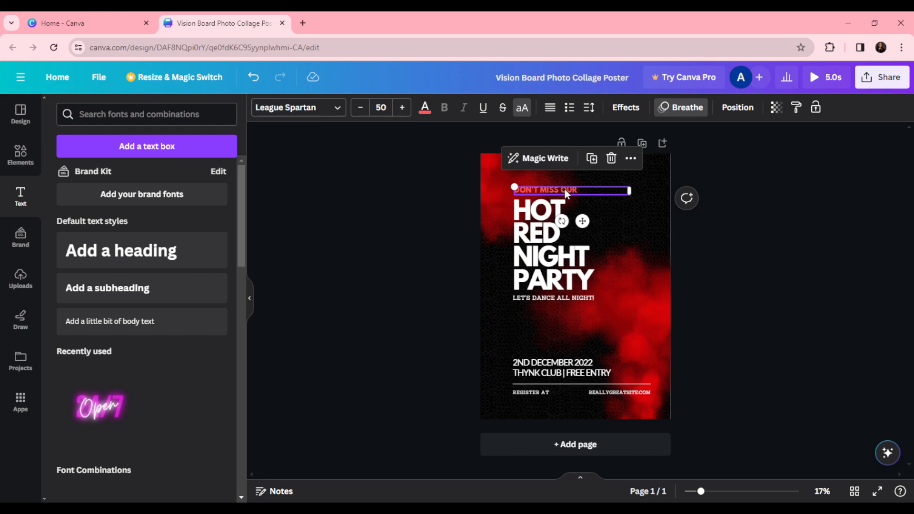
left_click(777, 107)
left_click(700, 155)
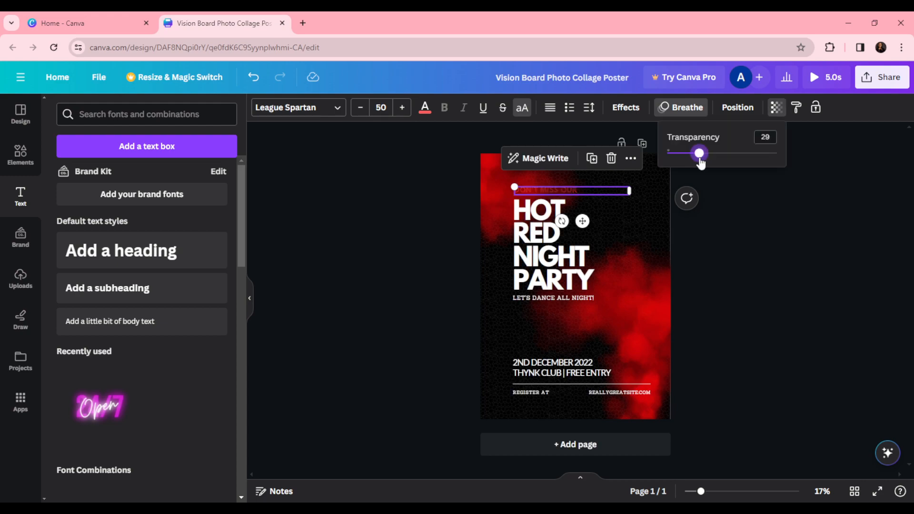
left_click_drag(700, 157, 738, 159)
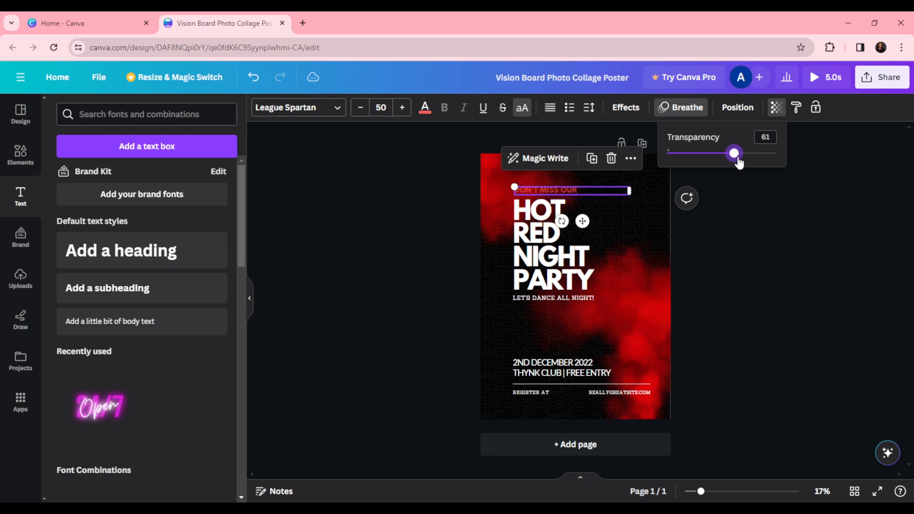
- Preview the animated poster and return to the editor
left_click(815, 76)
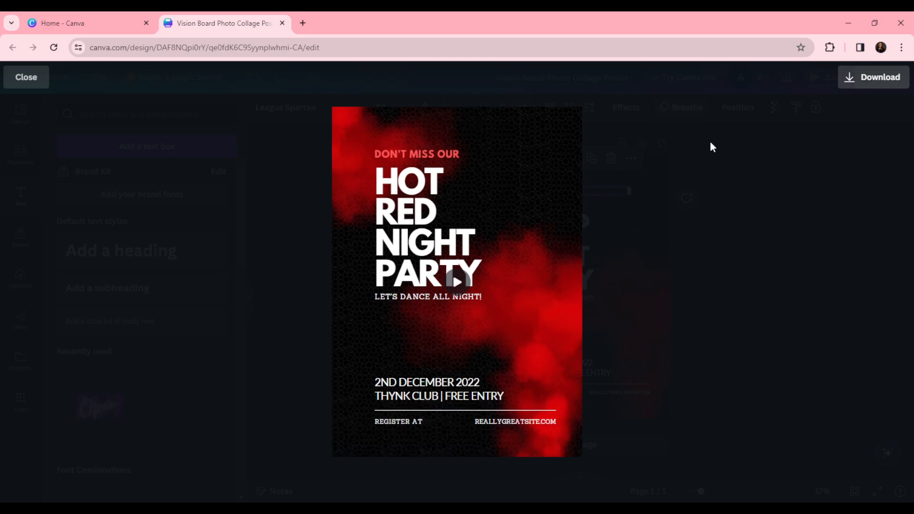
key("Escape")
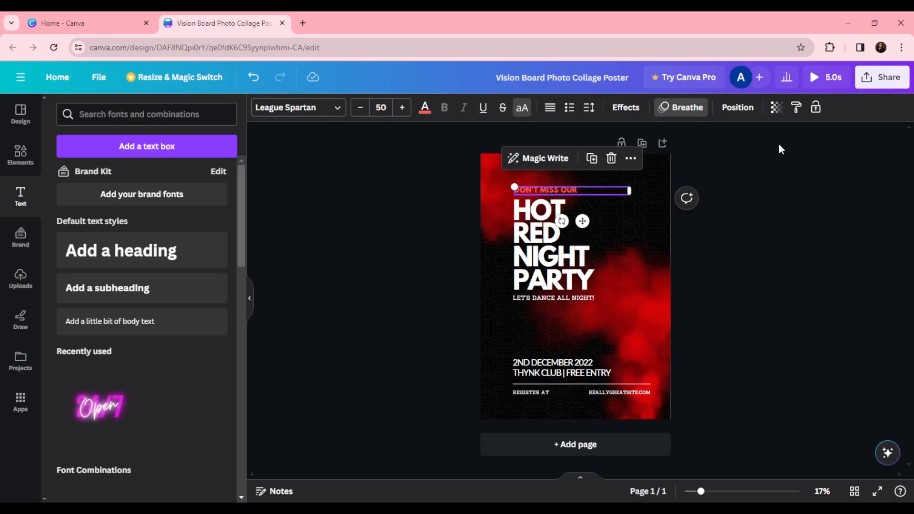